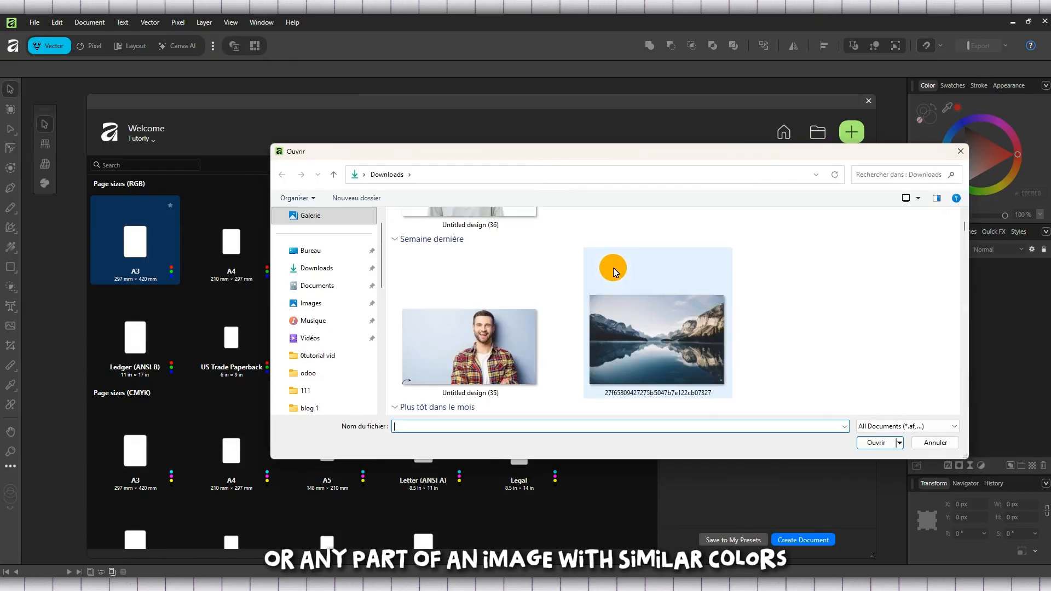
- Open the image Untitled design (35) and switch to the Pixel studio
scroll(547, 270, up, 3)
click(492, 291)
double_click(491, 291)
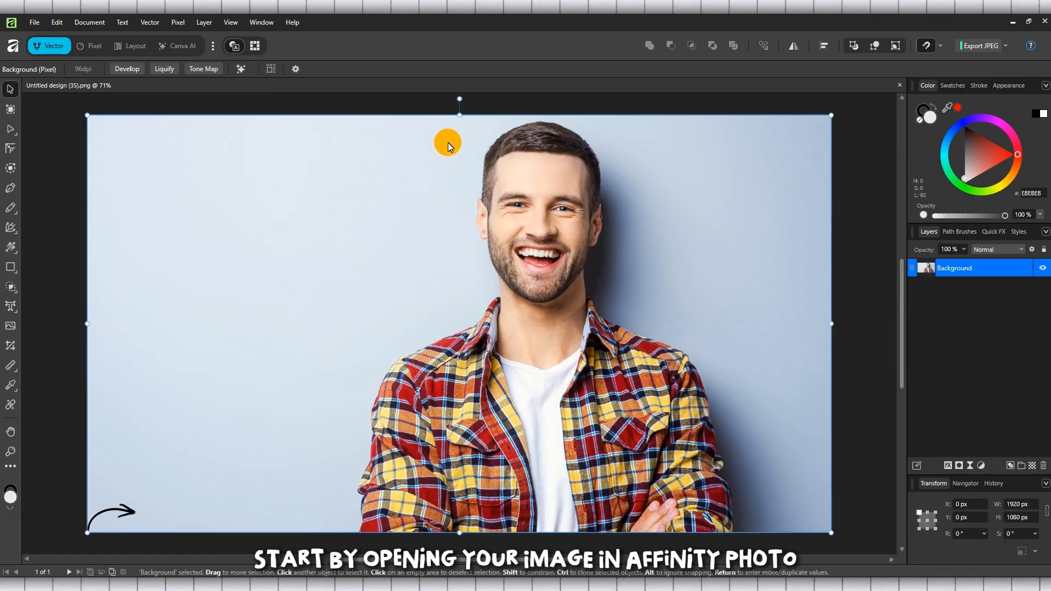
click(93, 48)
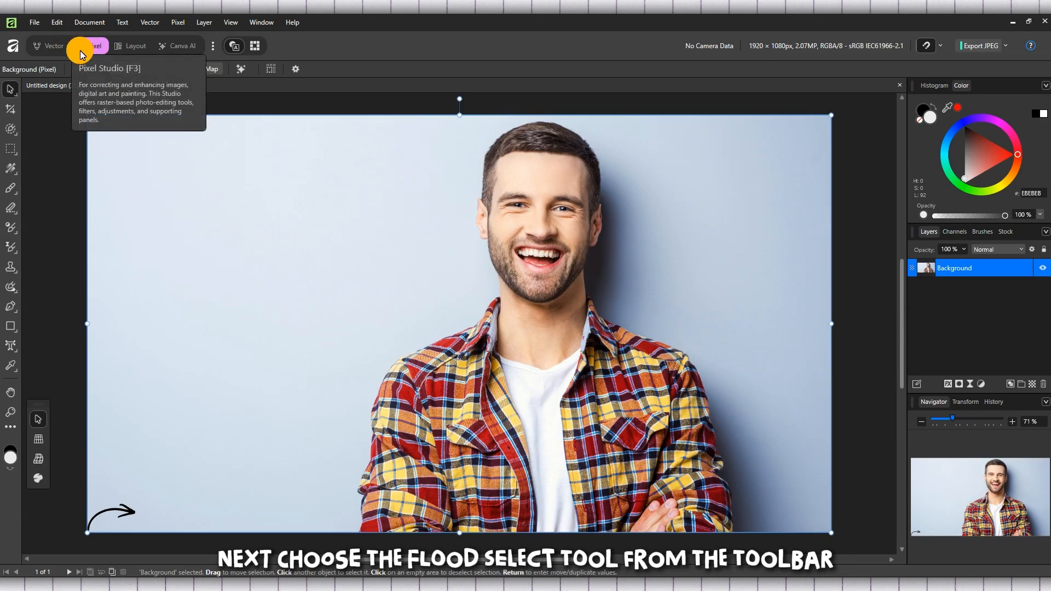
- Activate the Flood Select Tool and select the light blue background at 40% tolerance
right_click(11, 130)
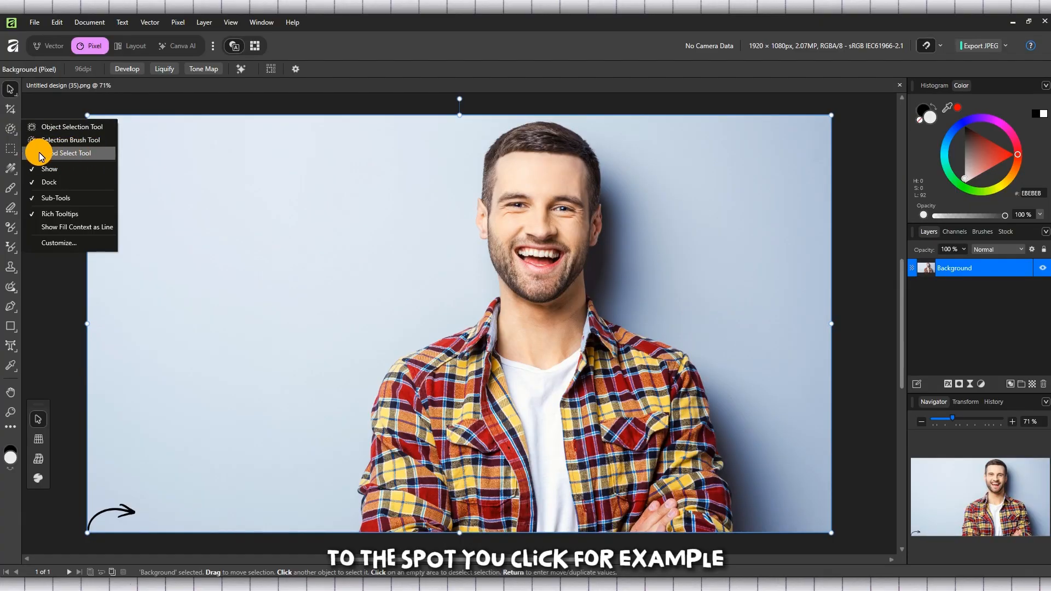
click(12, 129)
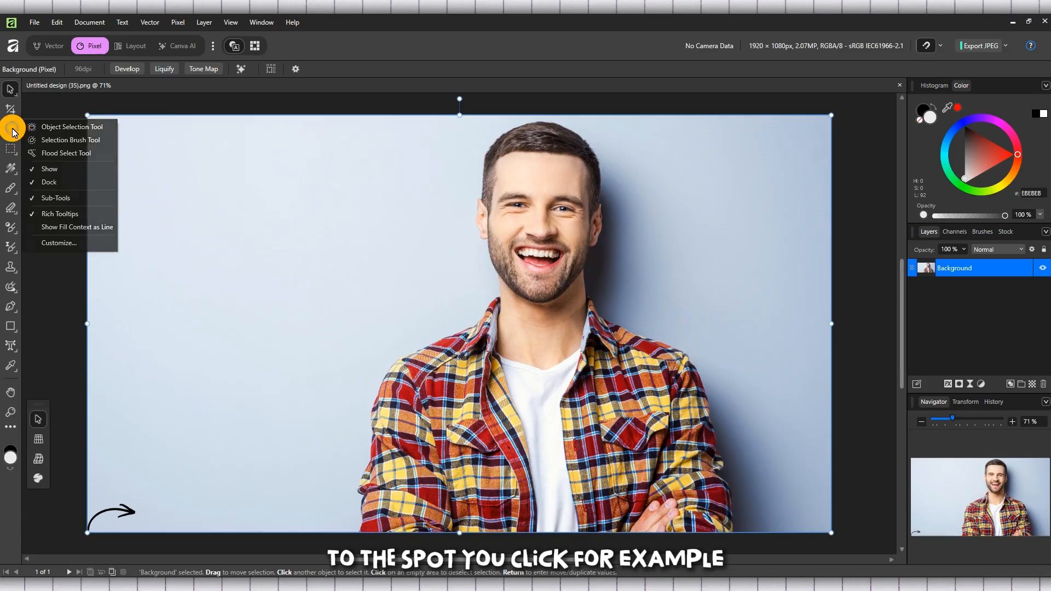
click(75, 153)
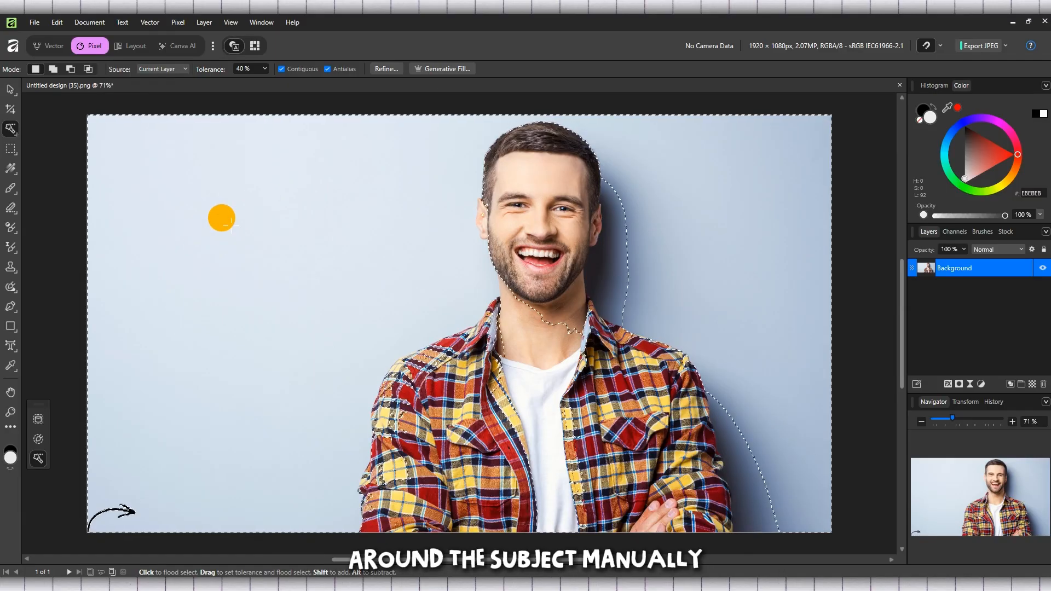
click(222, 218)
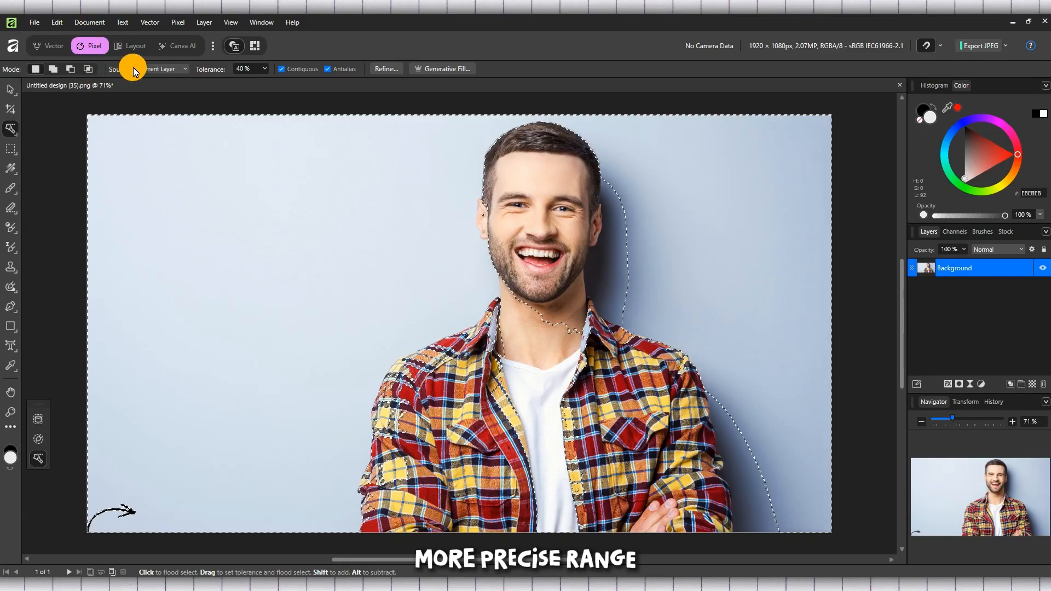
- Raise the Flood Select tolerance to 49% and clear the current selection
click(265, 68)
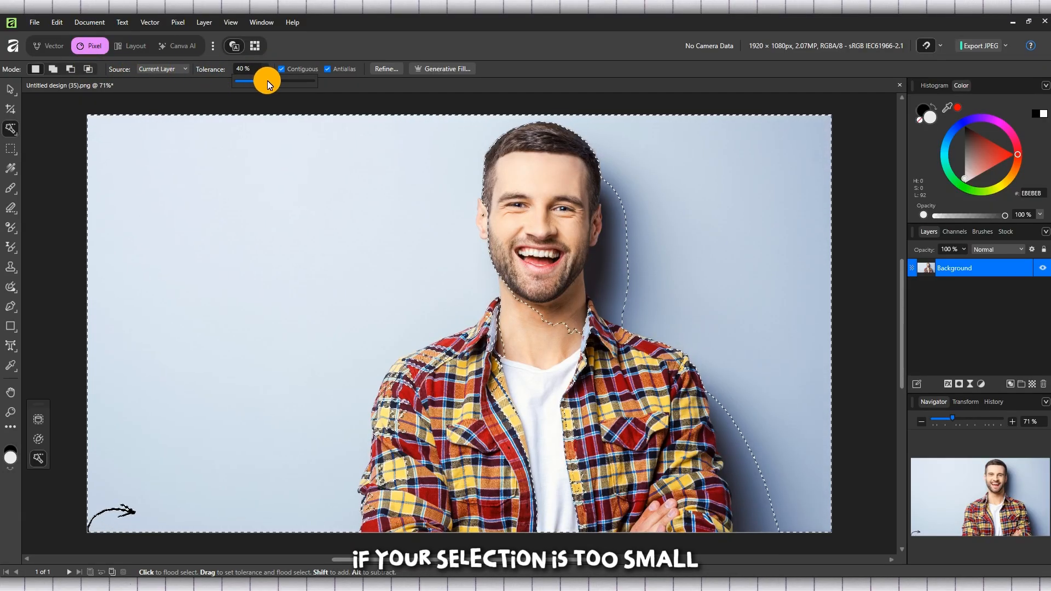
drag(267, 81, 275, 83)
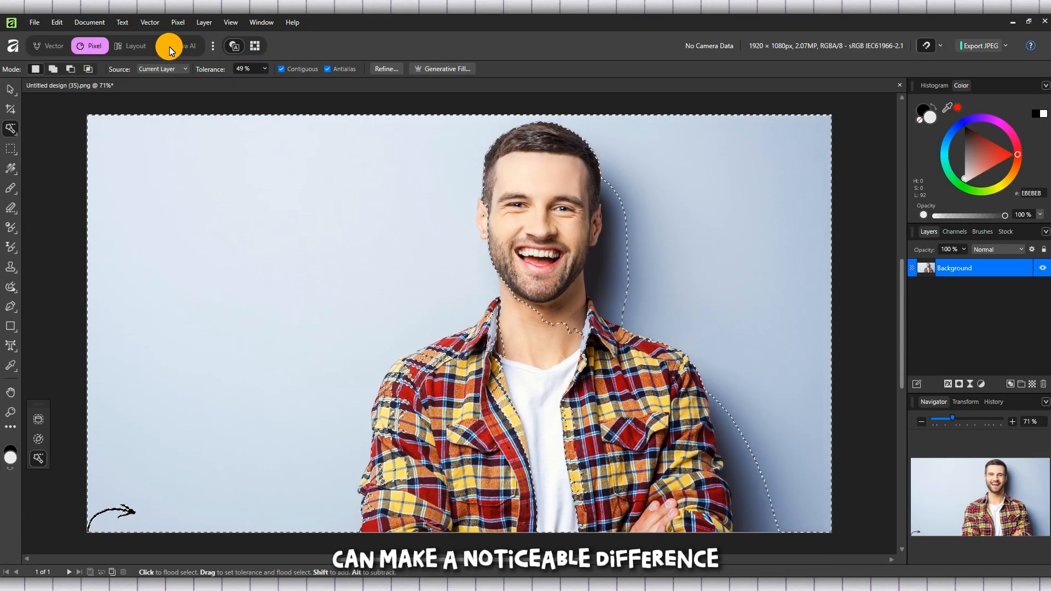
click(101, 22)
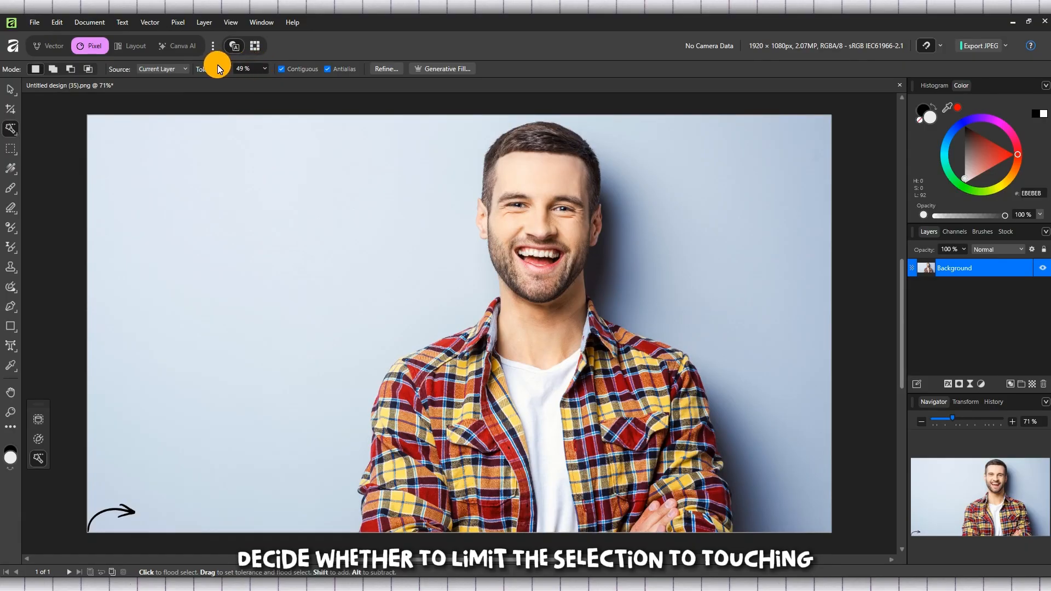
click(185, 70)
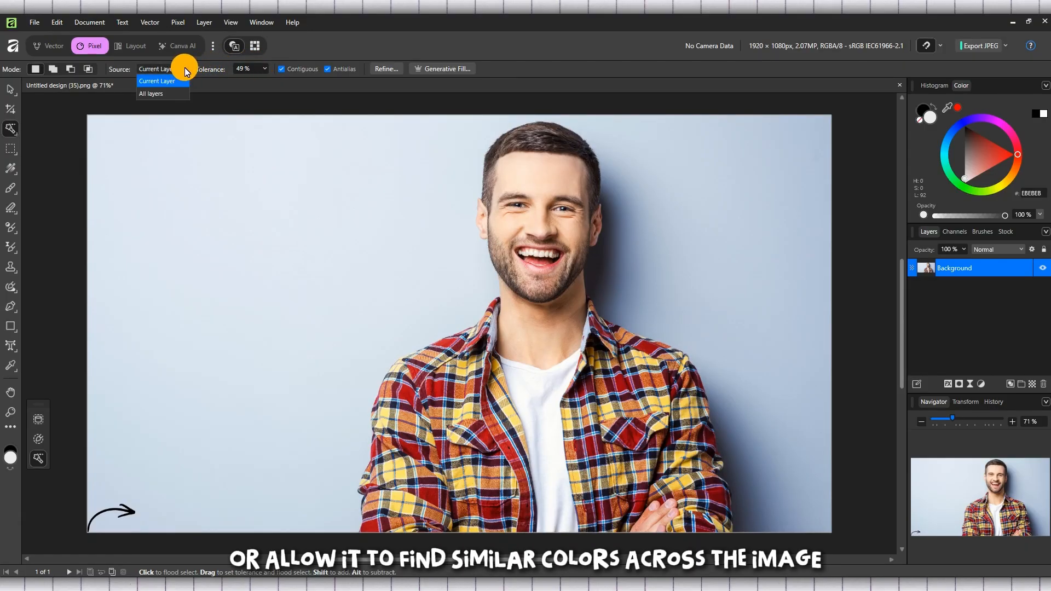
click(185, 70)
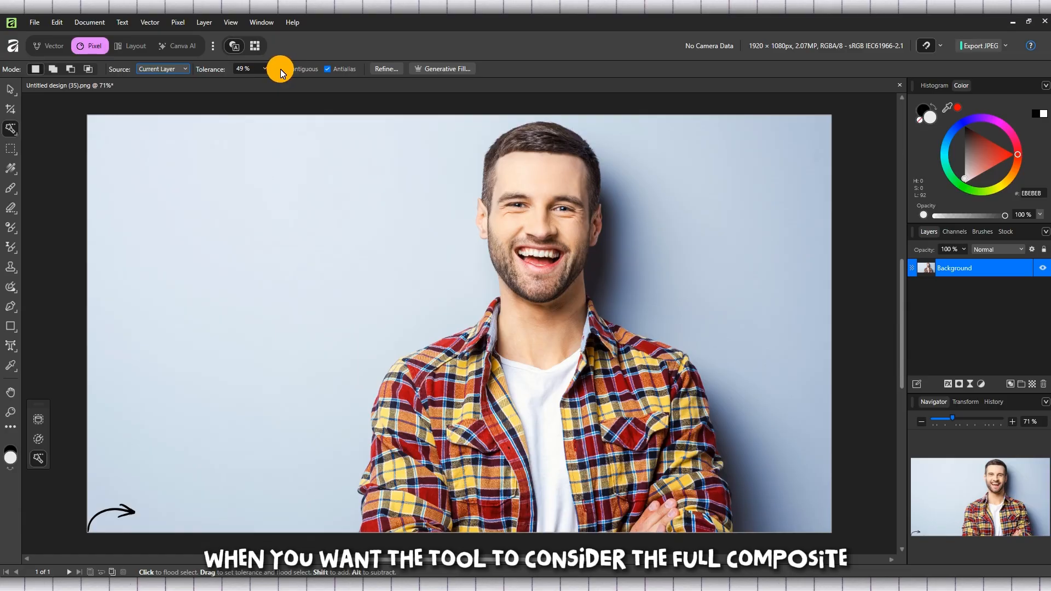
click(185, 68)
click(185, 68)
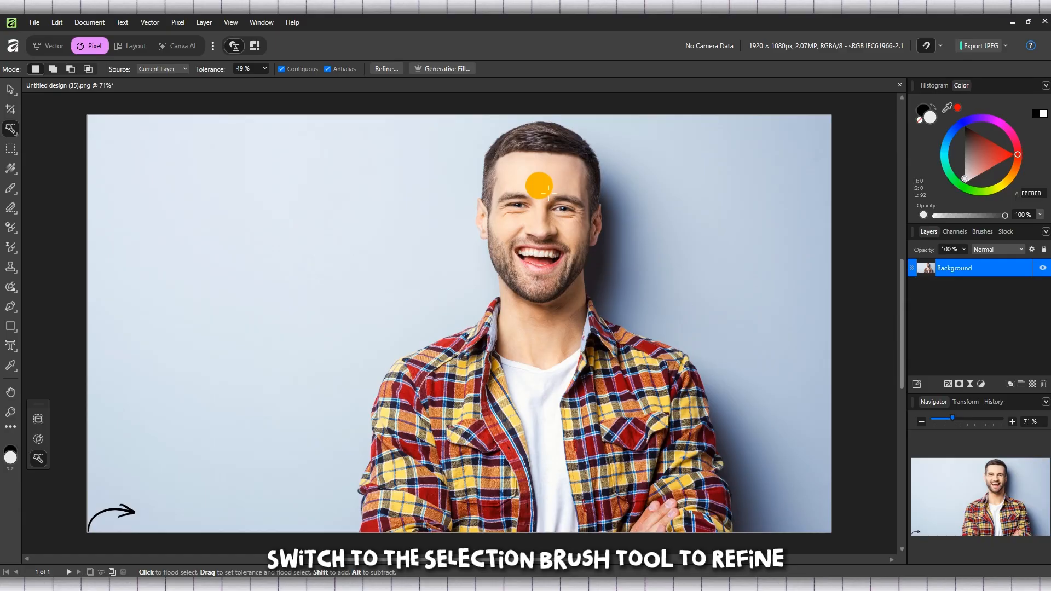
- Try a flood selection from the man's forehead with Contiguous on, and undo it
click(548, 193)
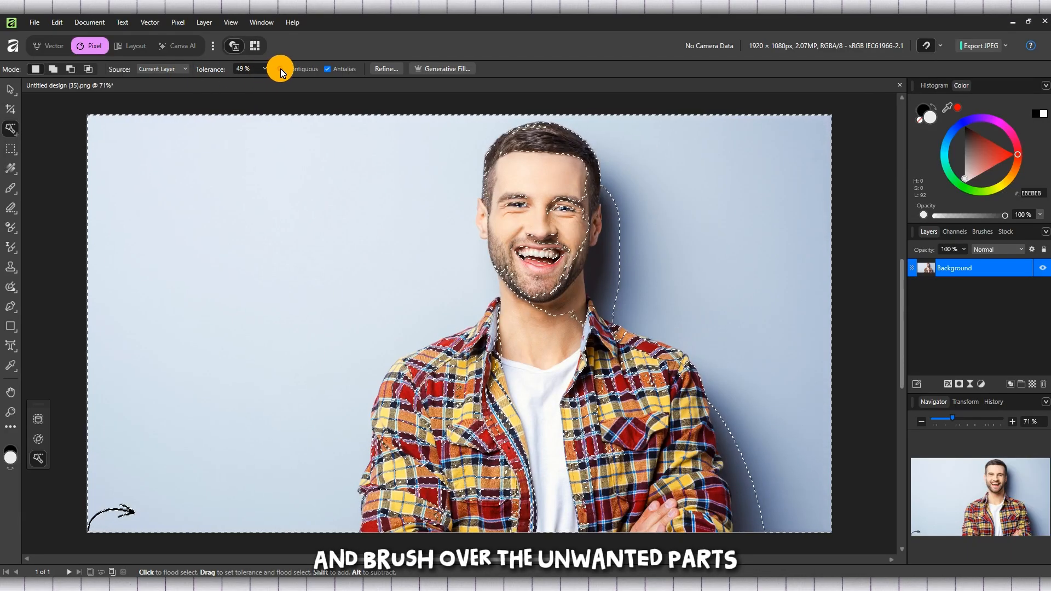
click(56, 22)
click(60, 38)
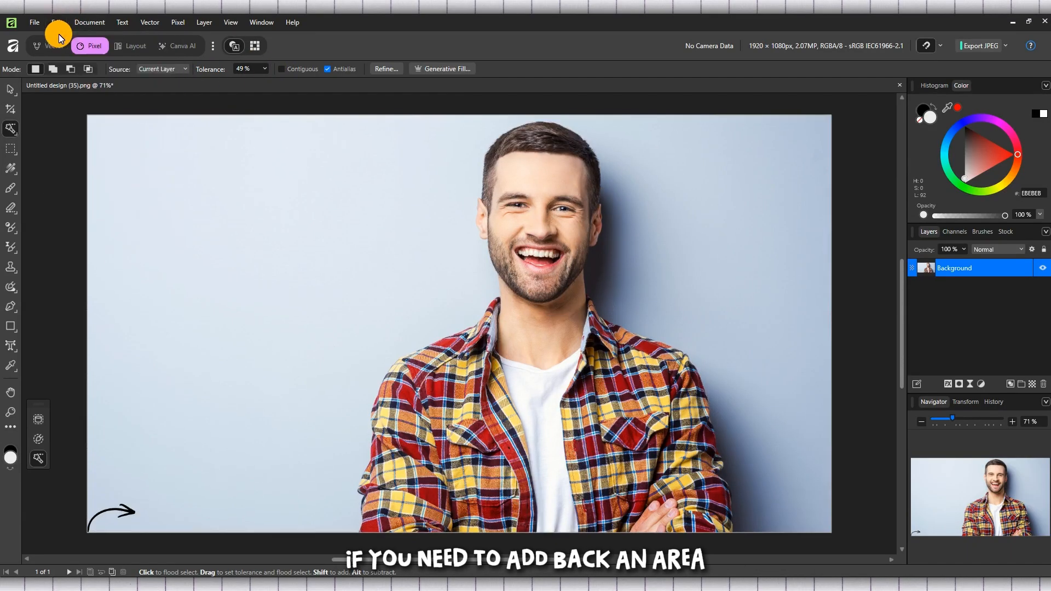
- Try a flood selection from the man's face with Contiguous off, and undo it
click(540, 199)
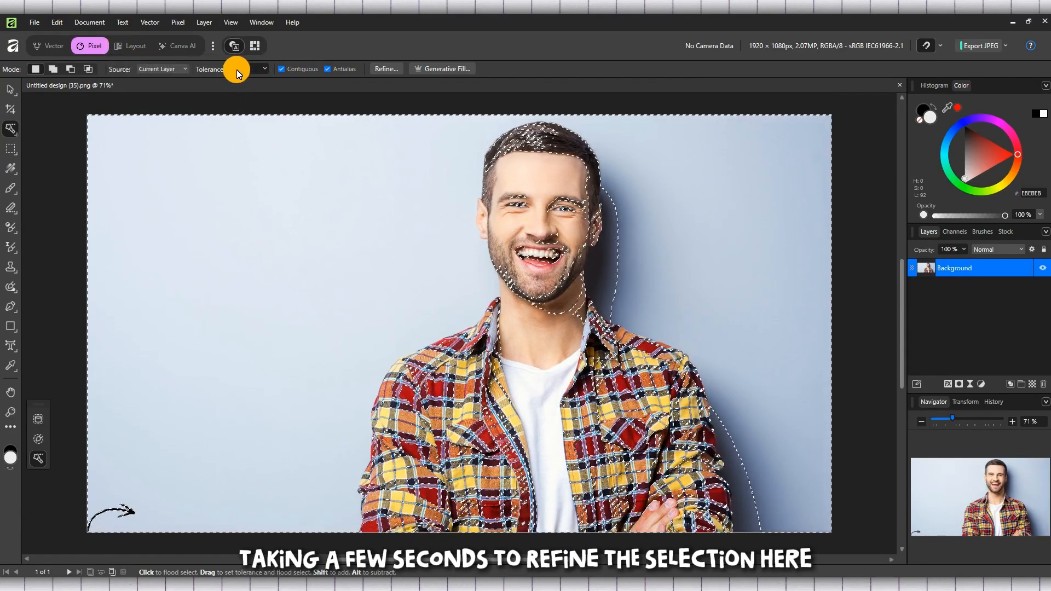
click(58, 24)
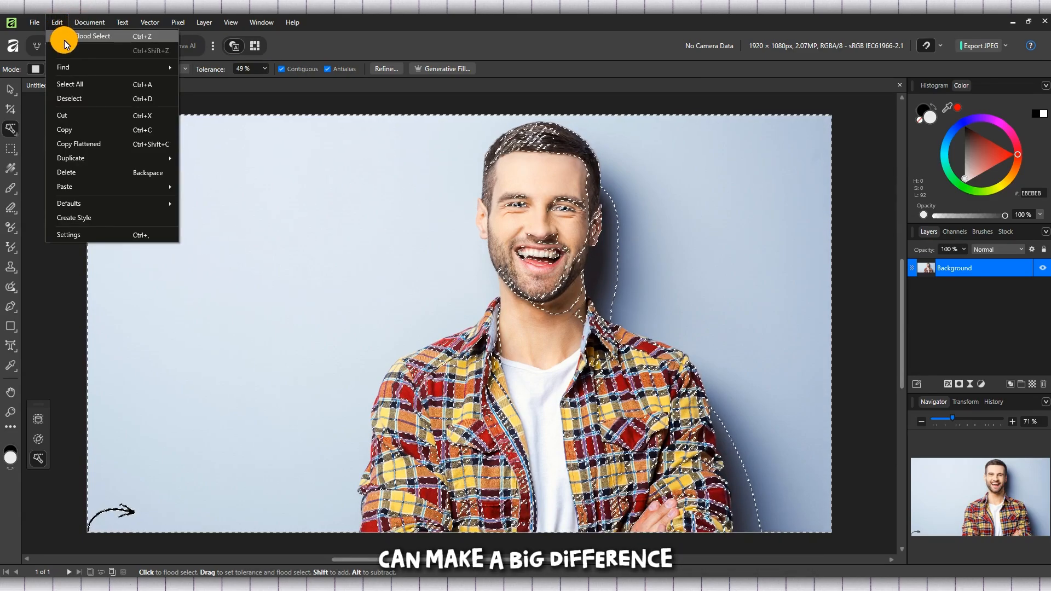
click(64, 41)
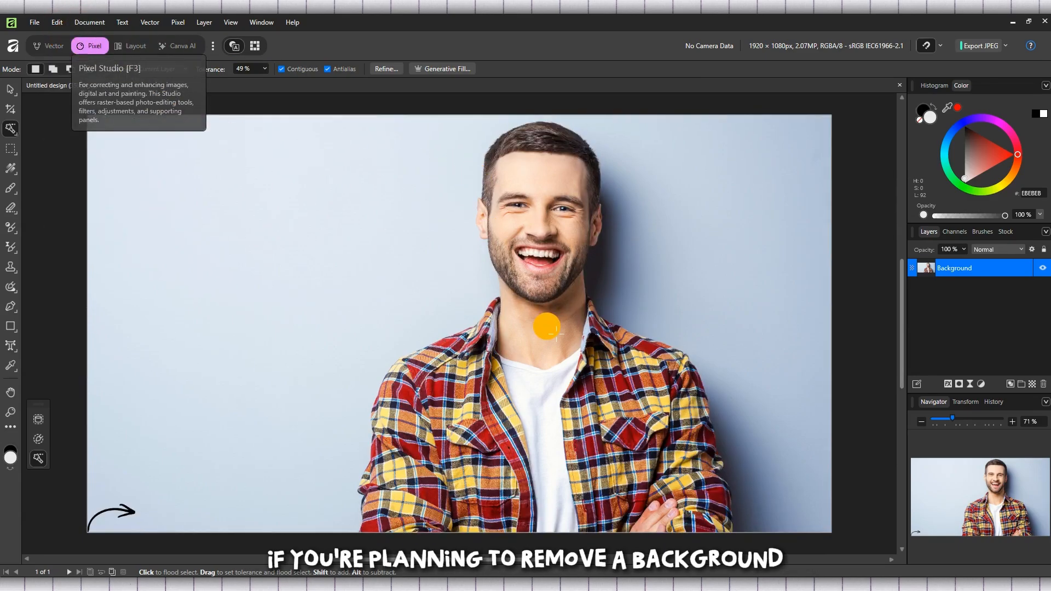
- Flood-select the background beside the man with Contiguous on, and activate the Selection Brush Tool
click(314, 317)
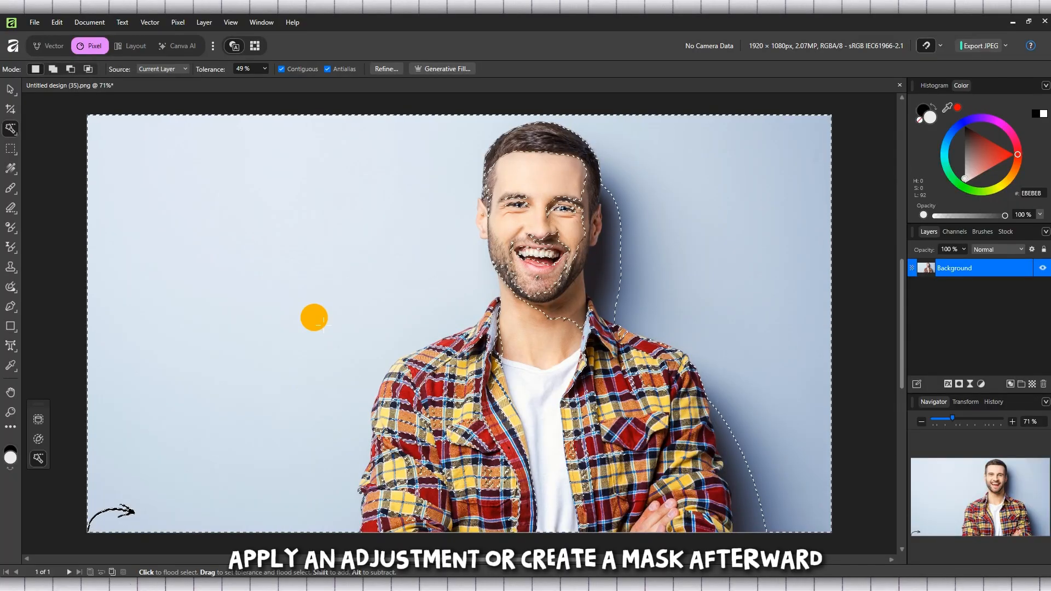
right_click(11, 124)
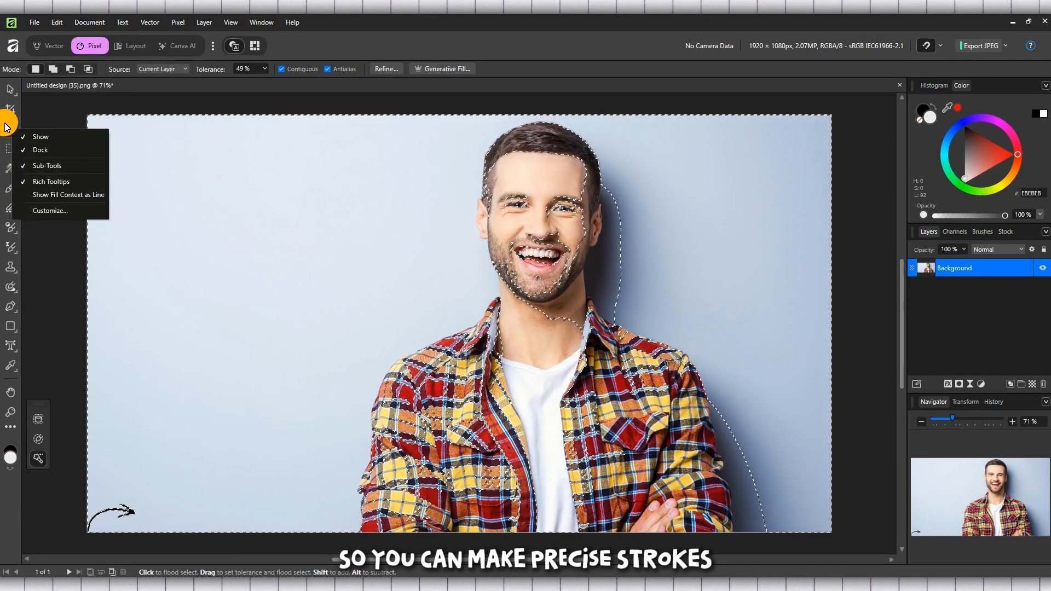
right_click(10, 128)
click(53, 137)
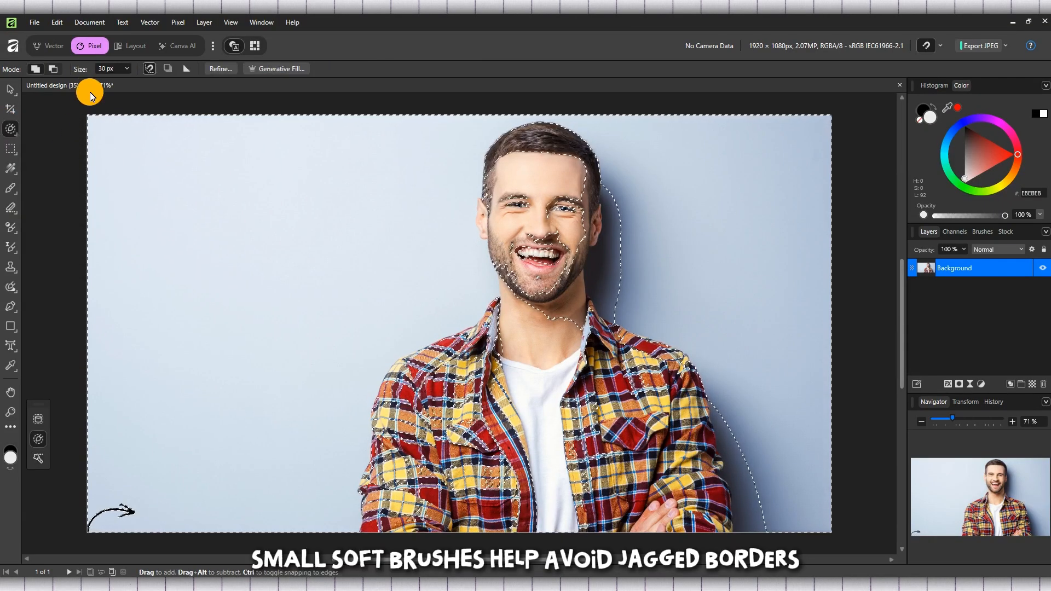
- Set the selection brush to subtract and remove the background's upper-left area from the selection with a 30 px brush
click(53, 68)
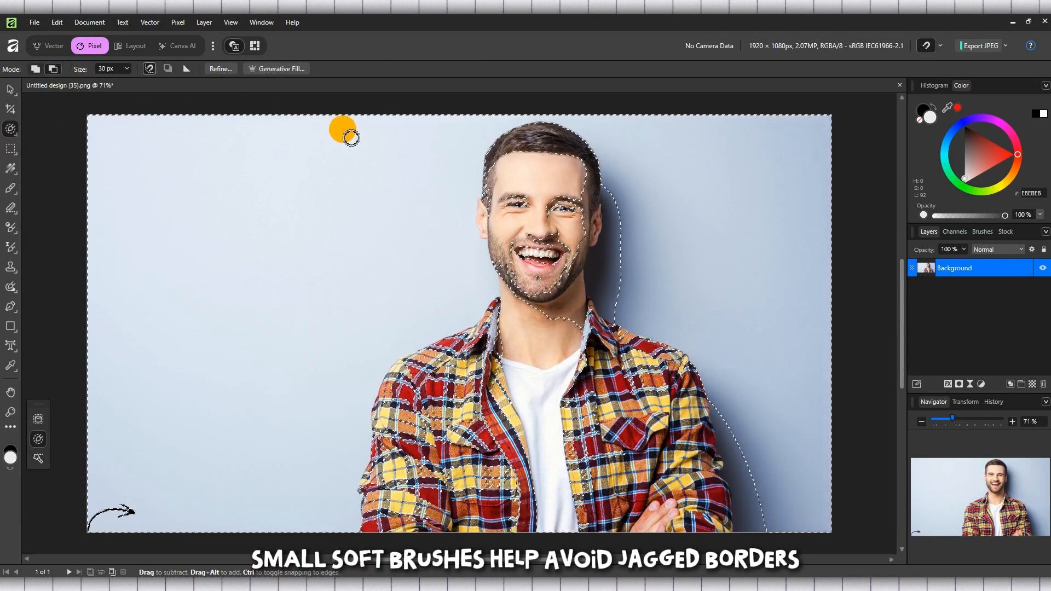
click(342, 130)
mouse_move(442, 131)
mouse_down()
mouse_move(21, 136)
mouse_move(57, 258)
mouse_move(208, 217)
mouse_move(213, 144)
mouse_up()
- Enlarge the selection brush to 204.1 px and subtract the remaining background on both sides of the man
click(127, 68)
drag(129, 80, 155, 80)
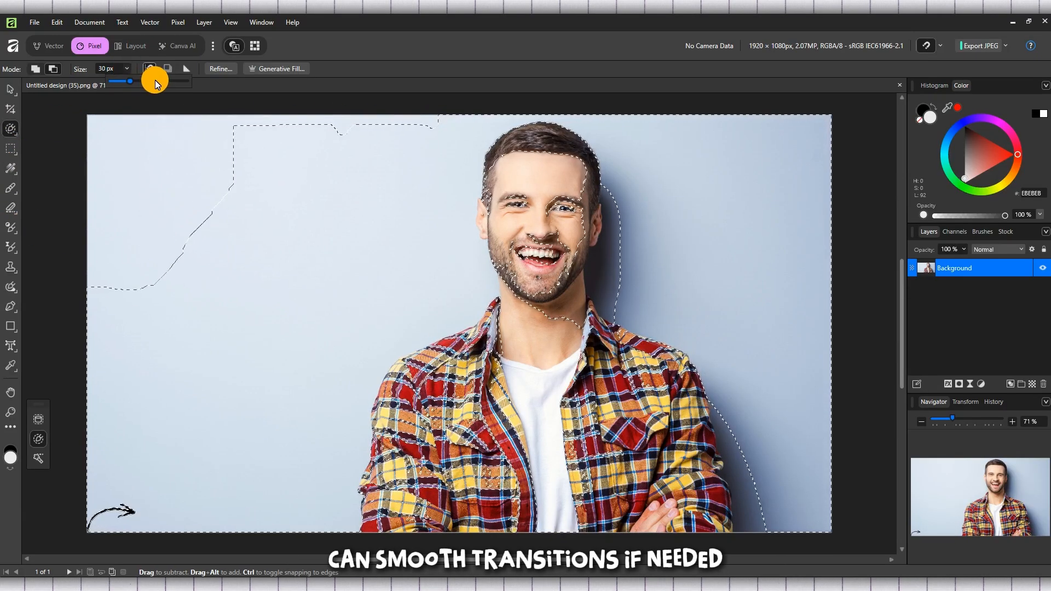
drag(342, 119, 411, 144)
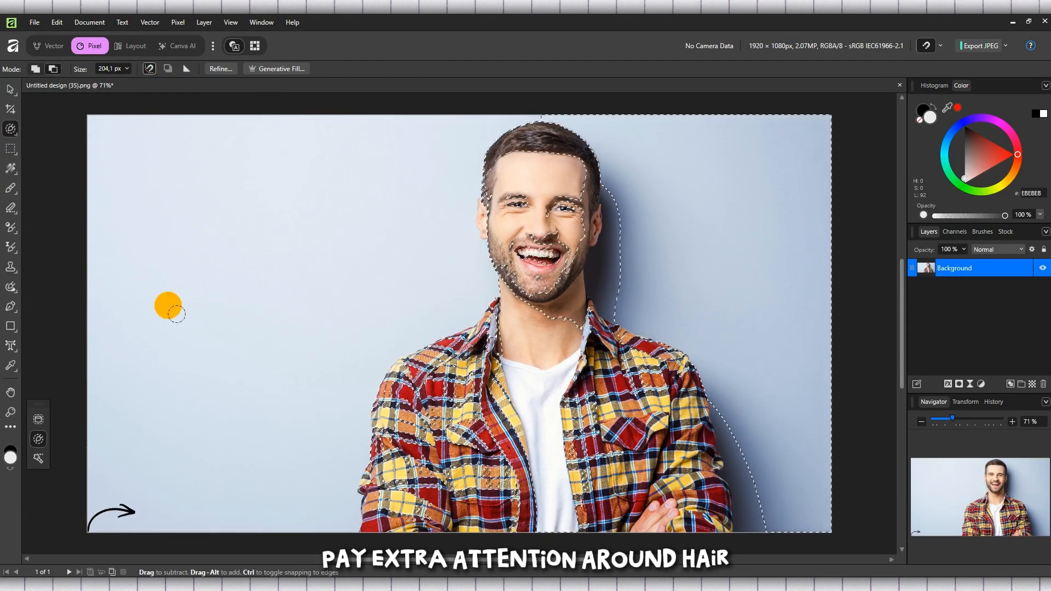
mouse_move(683, 183)
mouse_down()
mouse_move(676, 152)
mouse_move(733, 245)
mouse_move(781, 471)
mouse_up()
- Set the selection brush to add and paint over the man's face and neck to include them in the selection
click(35, 69)
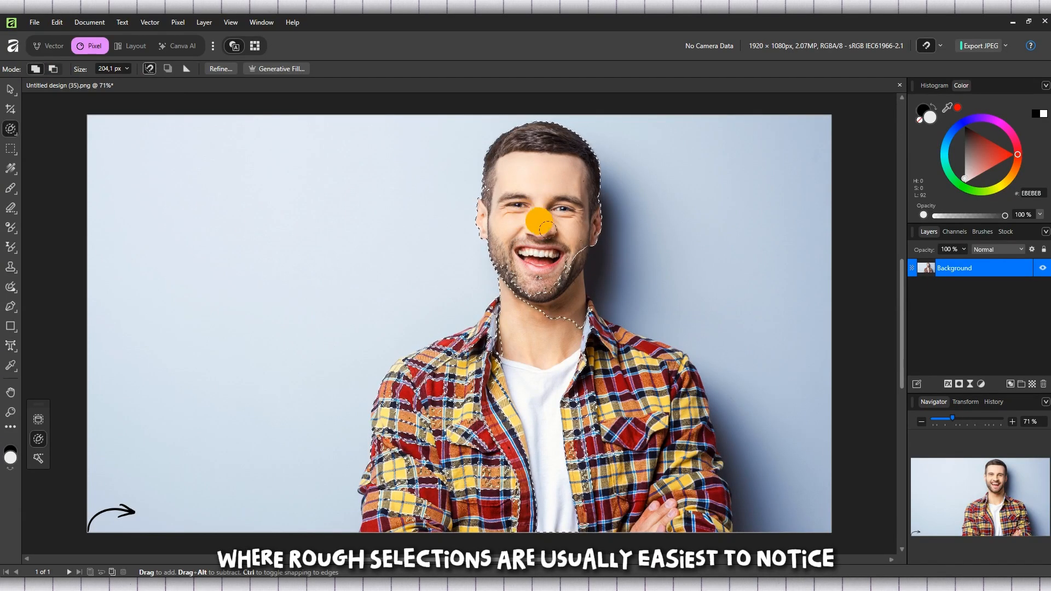
drag(554, 266, 538, 279)
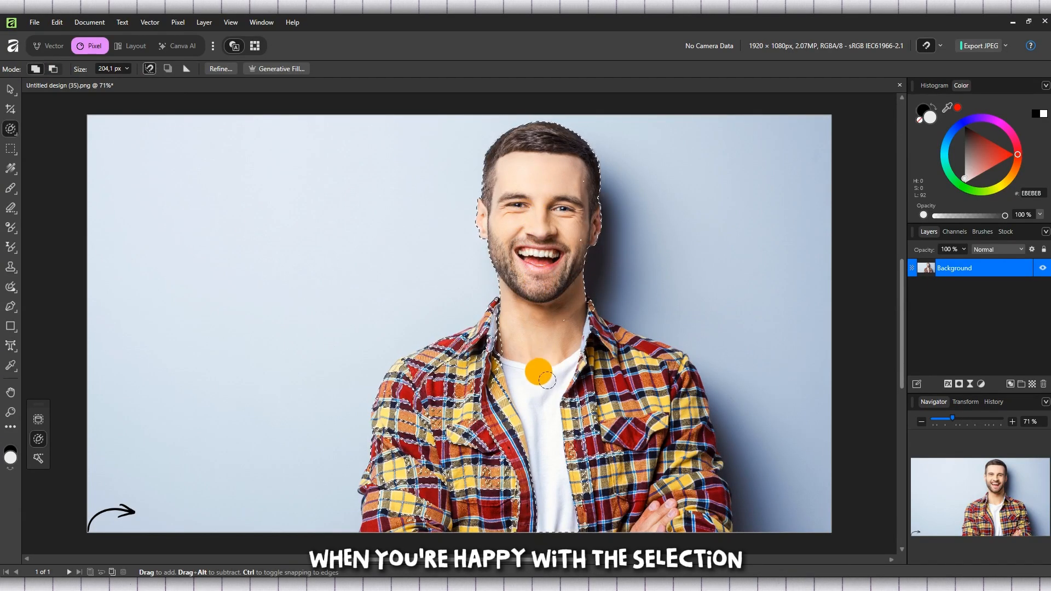